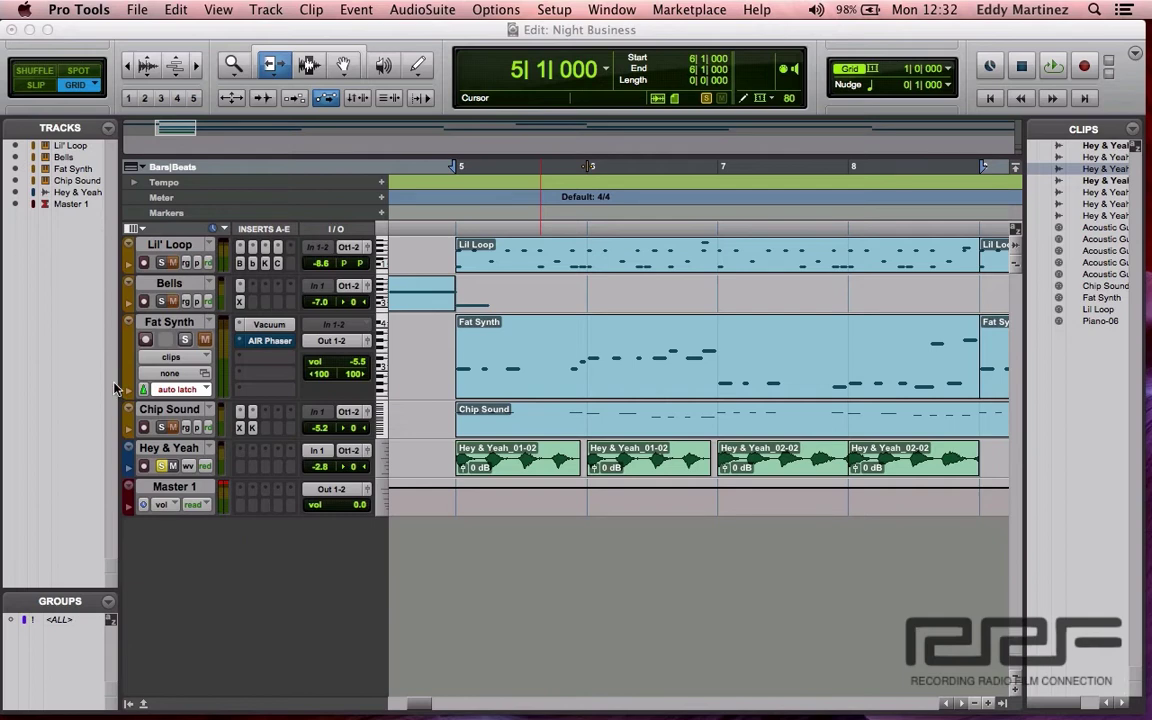
# Switch the Night Business session from the Edit window to the Mix window
pyautogui.click(481, 583)
pyautogui.press('super+equal')
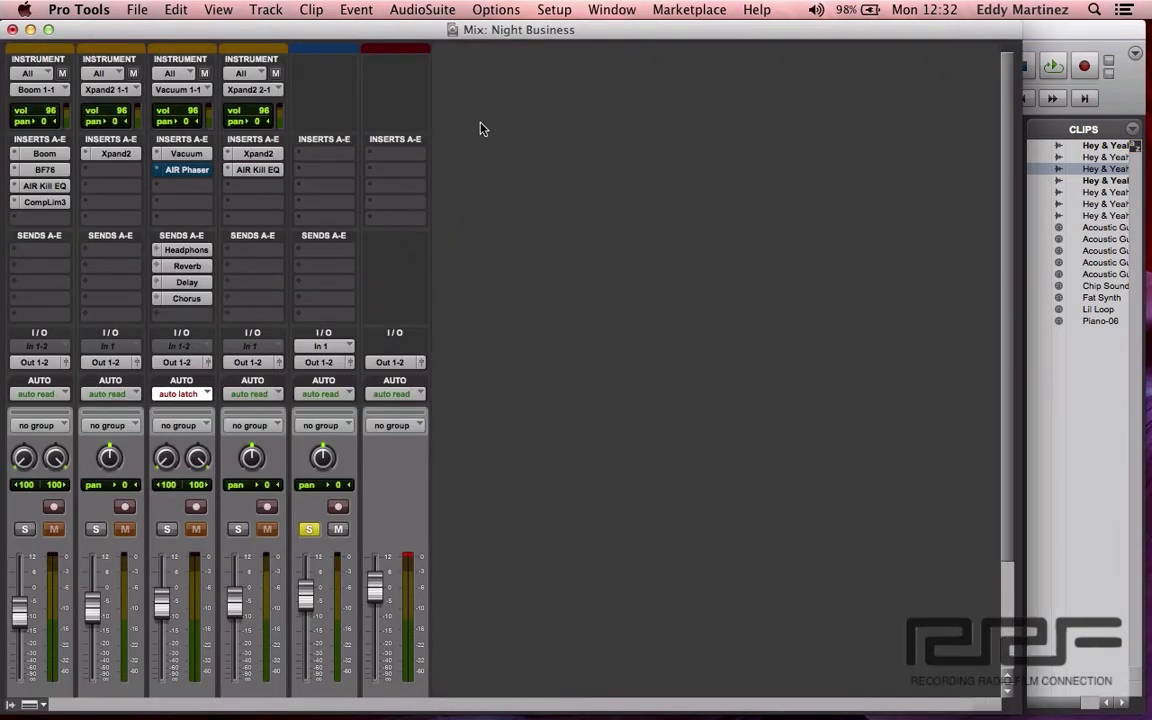
# Scroll through the mixer's channel strips, then play the mix briefly and stop it
pyautogui.scroll(-3, 323, 292)
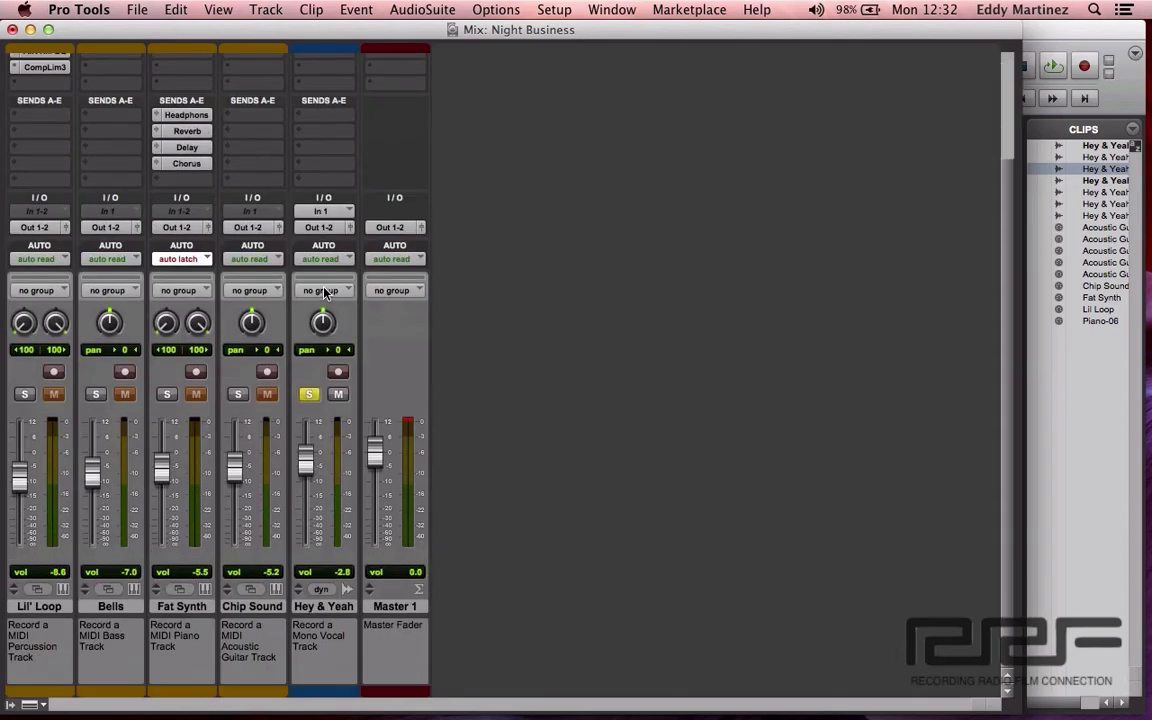
pyautogui.scroll(3, 323, 292)
pyautogui.scroll(-3, 568, 155)
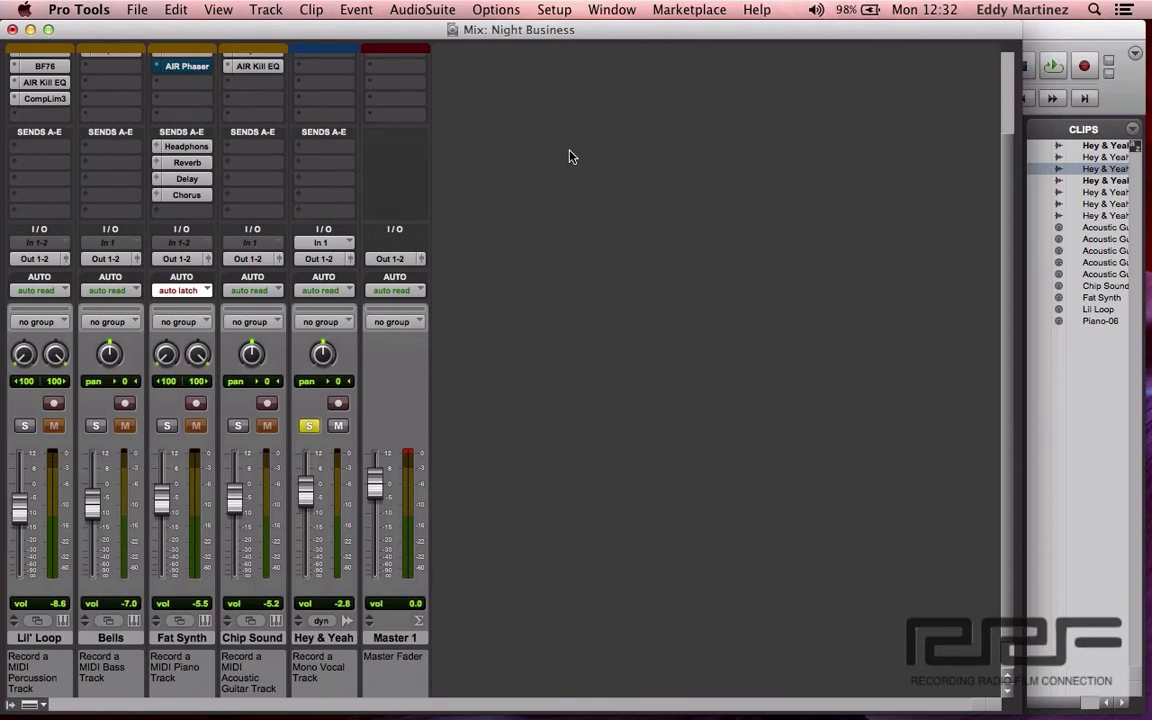
pyautogui.scroll(2, 570, 156)
pyautogui.scroll(-3, 570, 156)
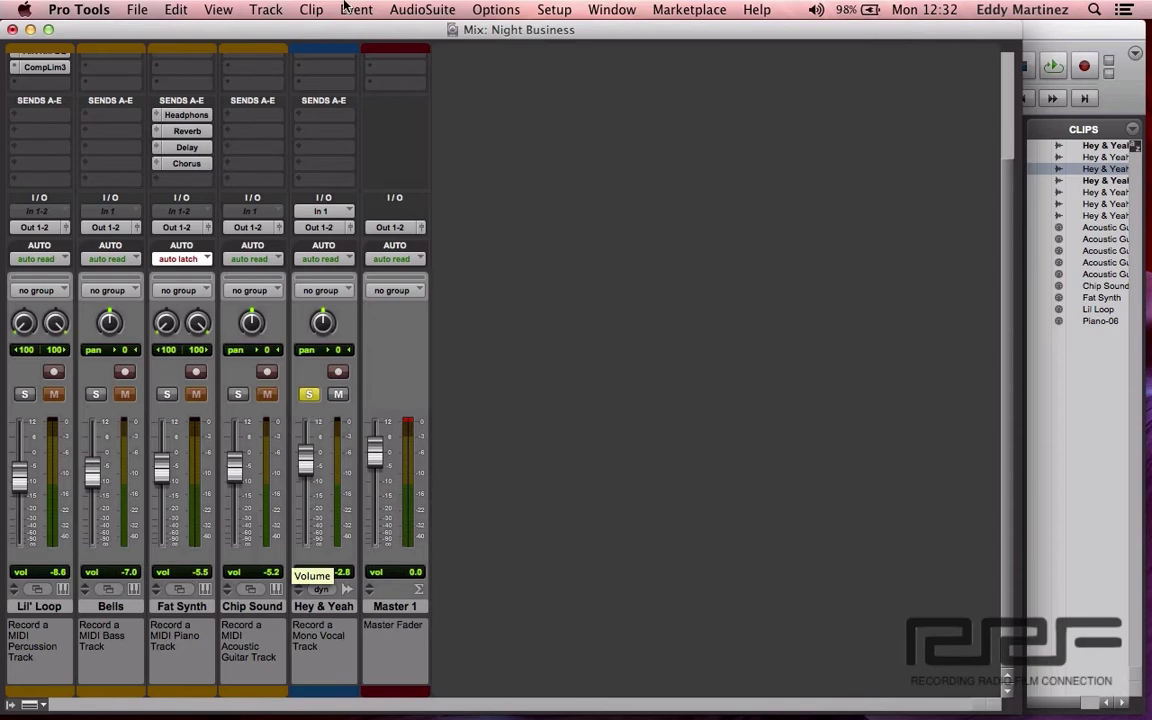
pyautogui.scroll(3, 322, 124)
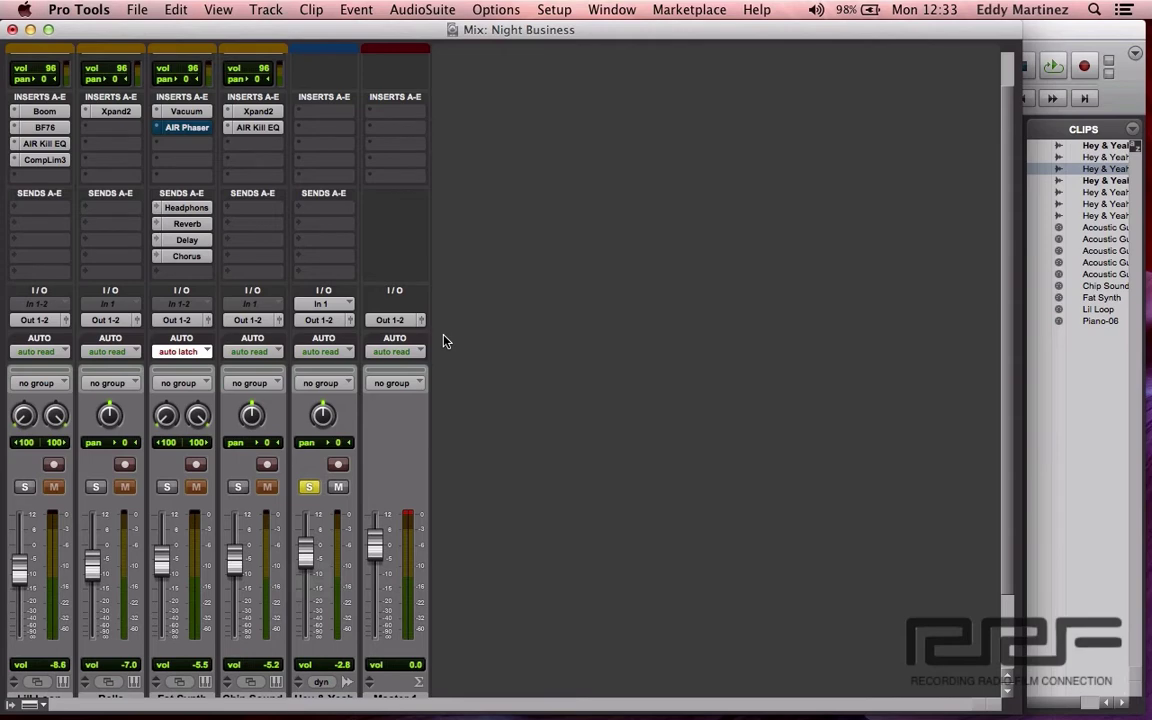
pyautogui.press('space')
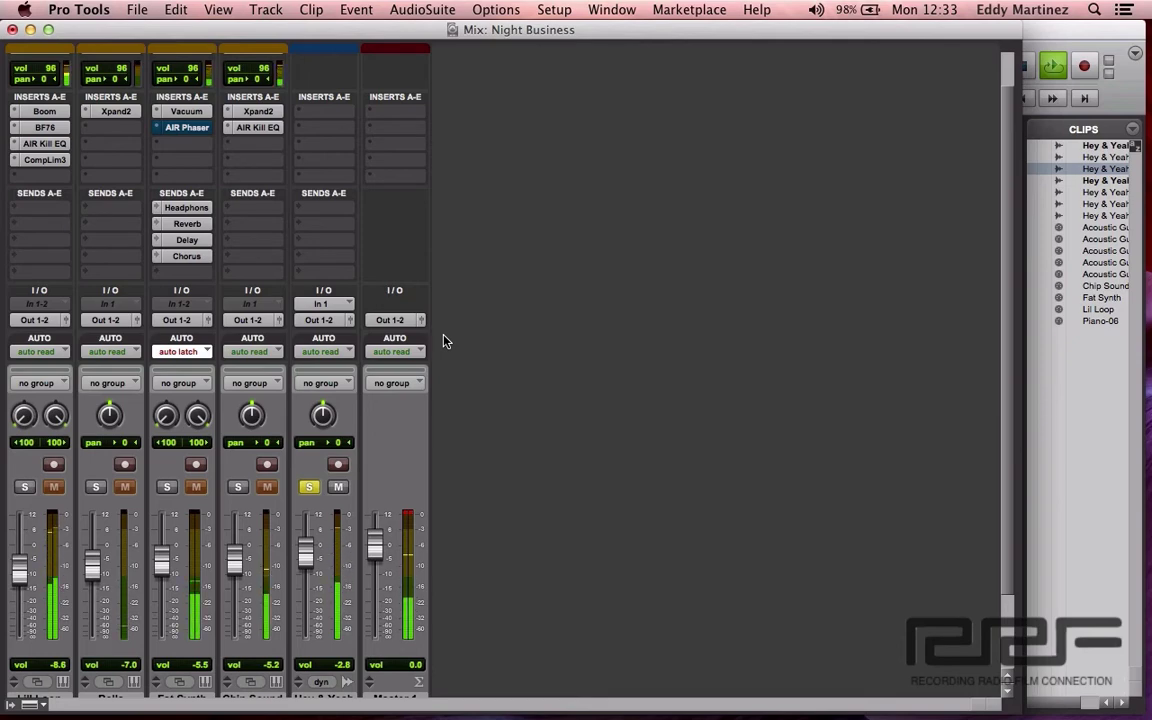
pyautogui.press('space')
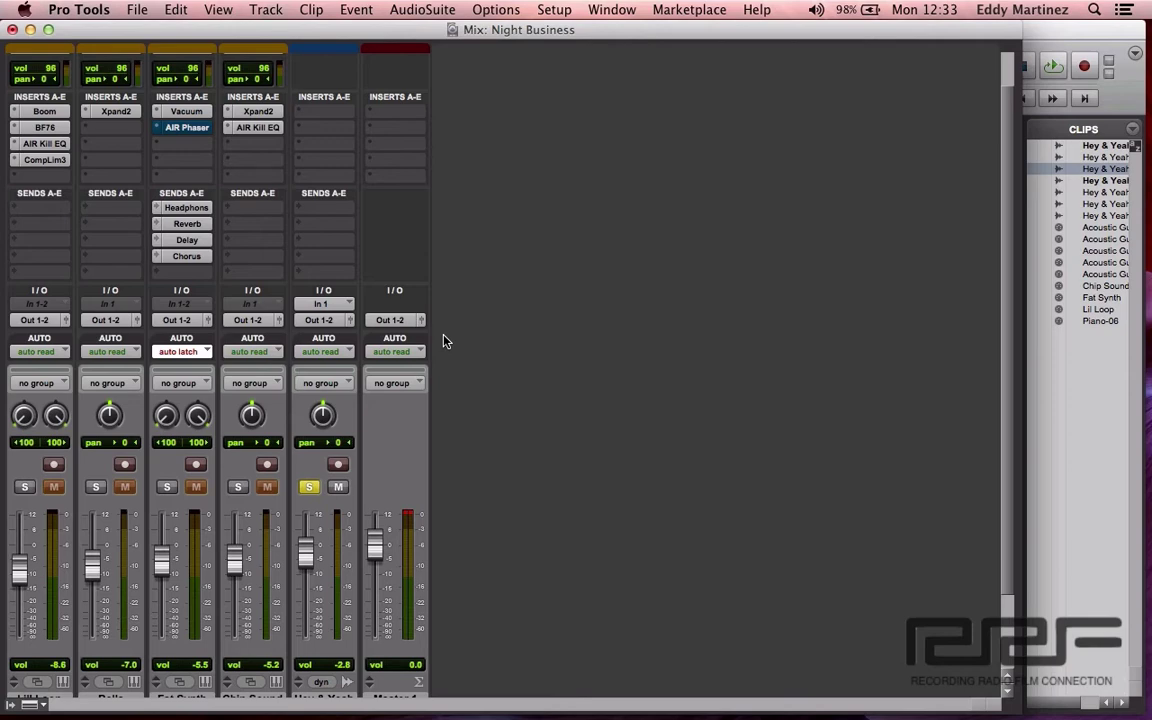
# Create one new stereo Aux Input track from the New Tracks dialog
pyautogui.press('super+shift+n')
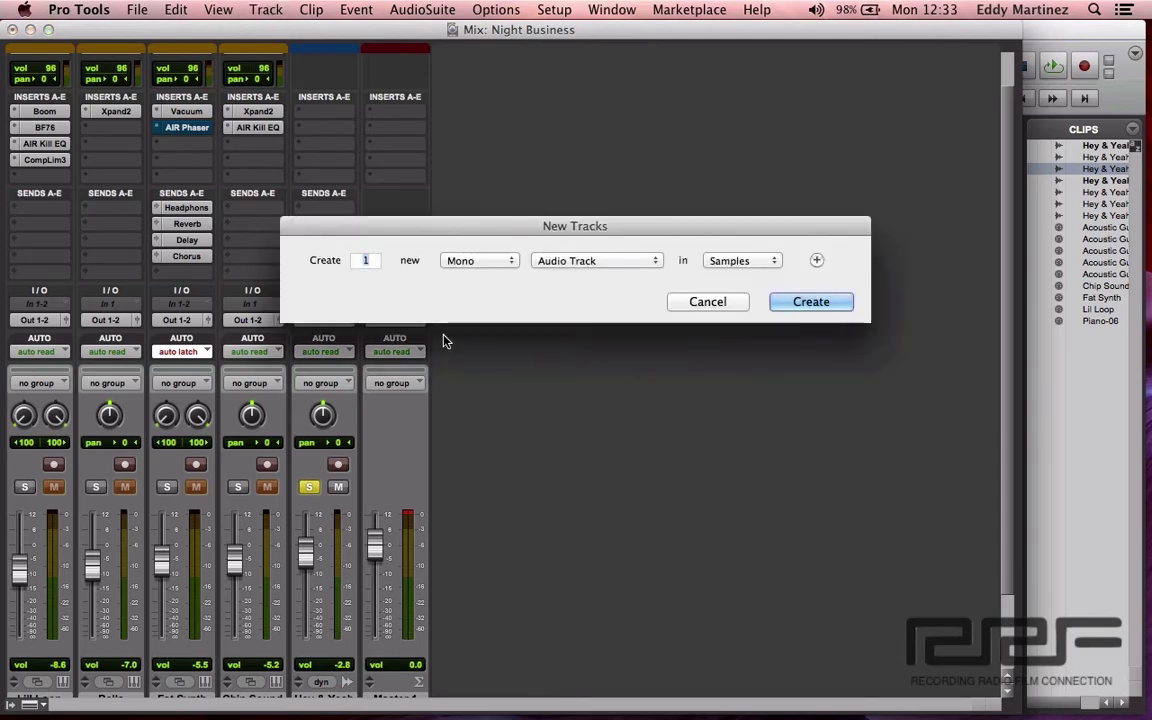
pyautogui.click(222, 9)
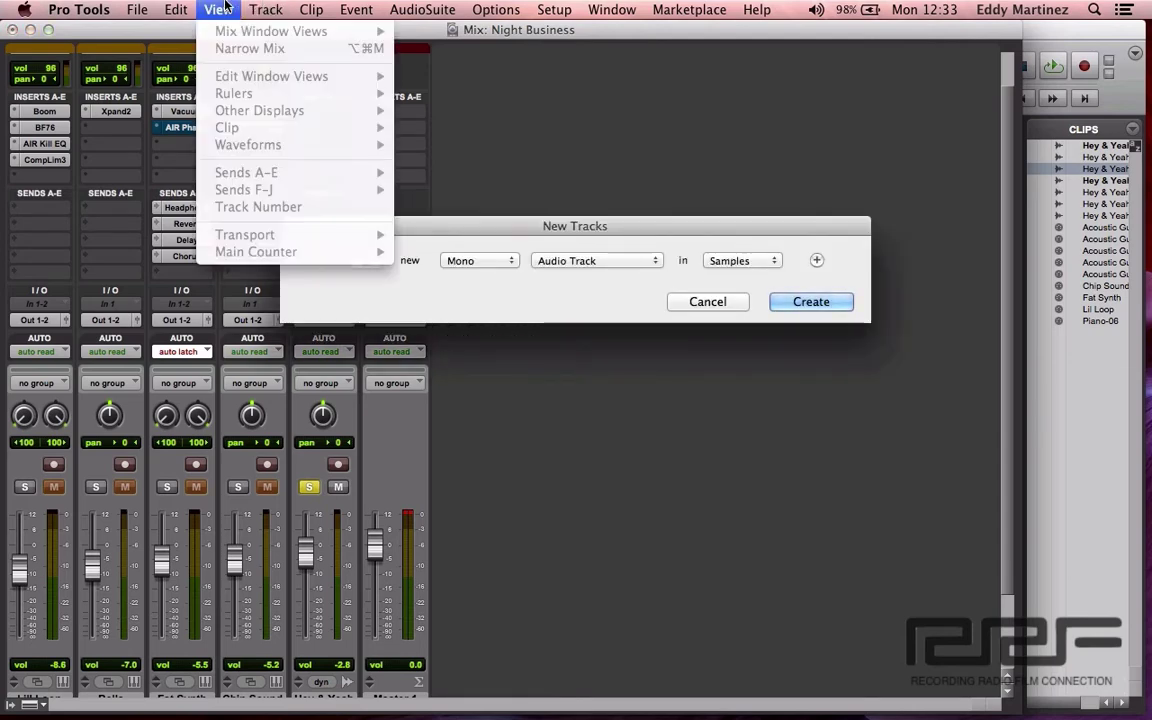
pyautogui.moveTo(266, 9)
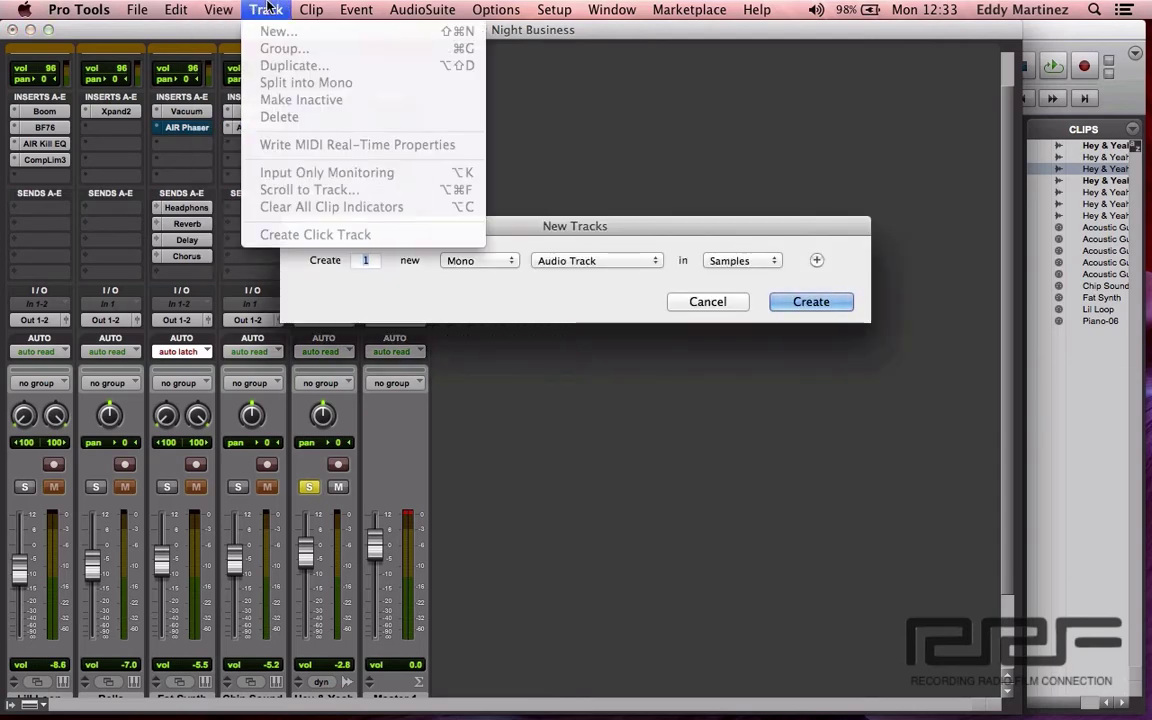
pyautogui.click(694, 233)
pyautogui.click(503, 260)
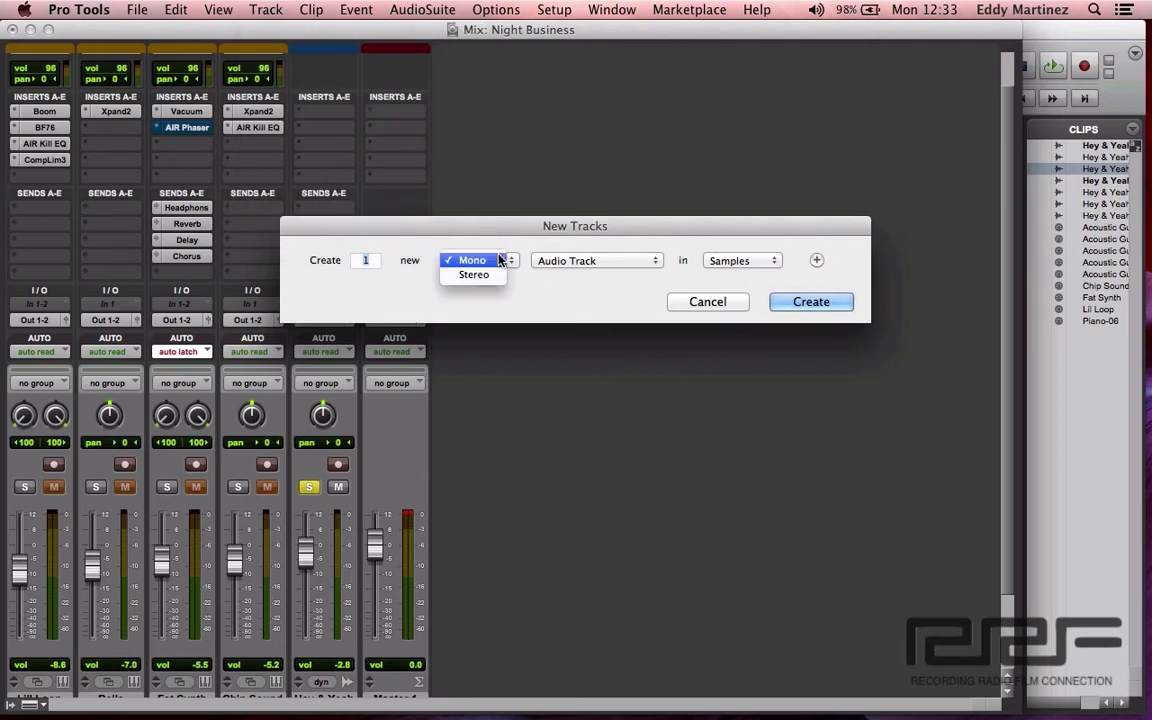
pyautogui.click(494, 274)
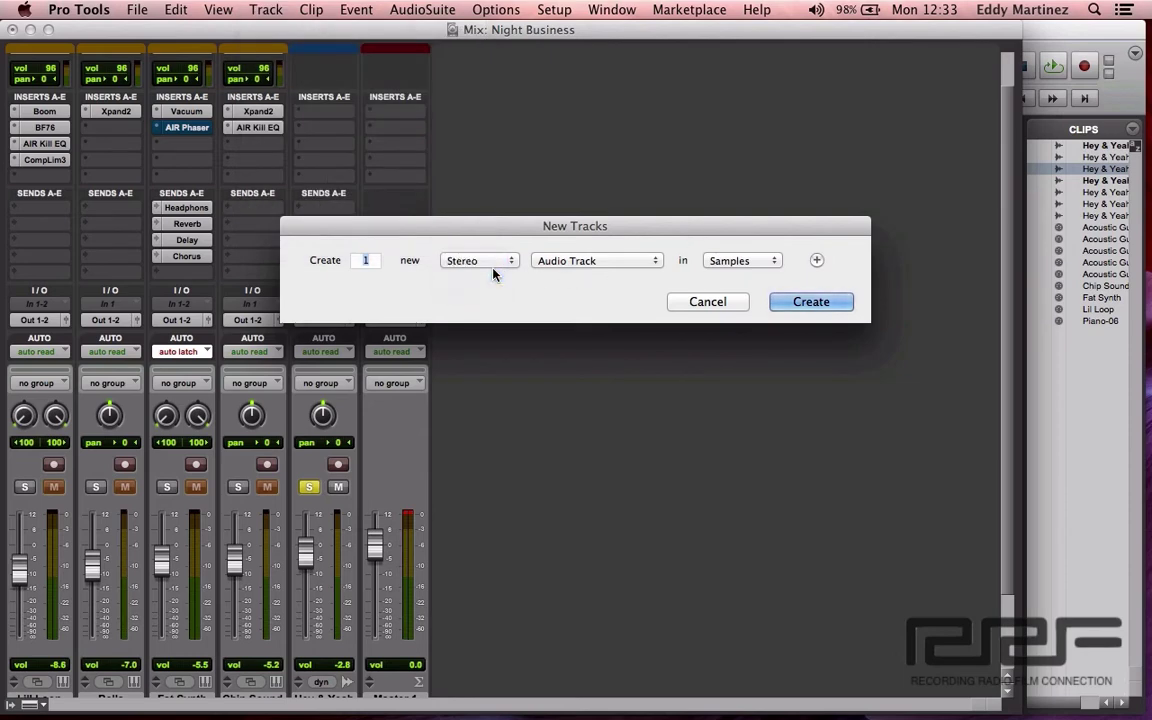
pyautogui.click(658, 263)
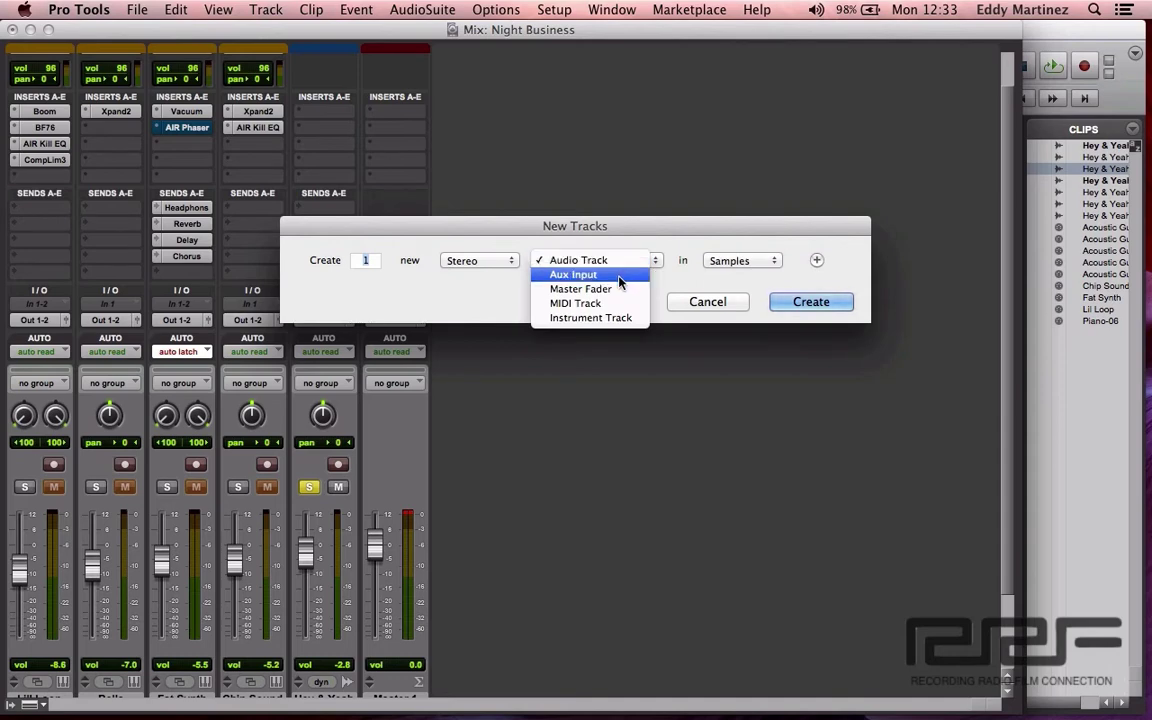
pyautogui.click(618, 275)
pyautogui.click(812, 302)
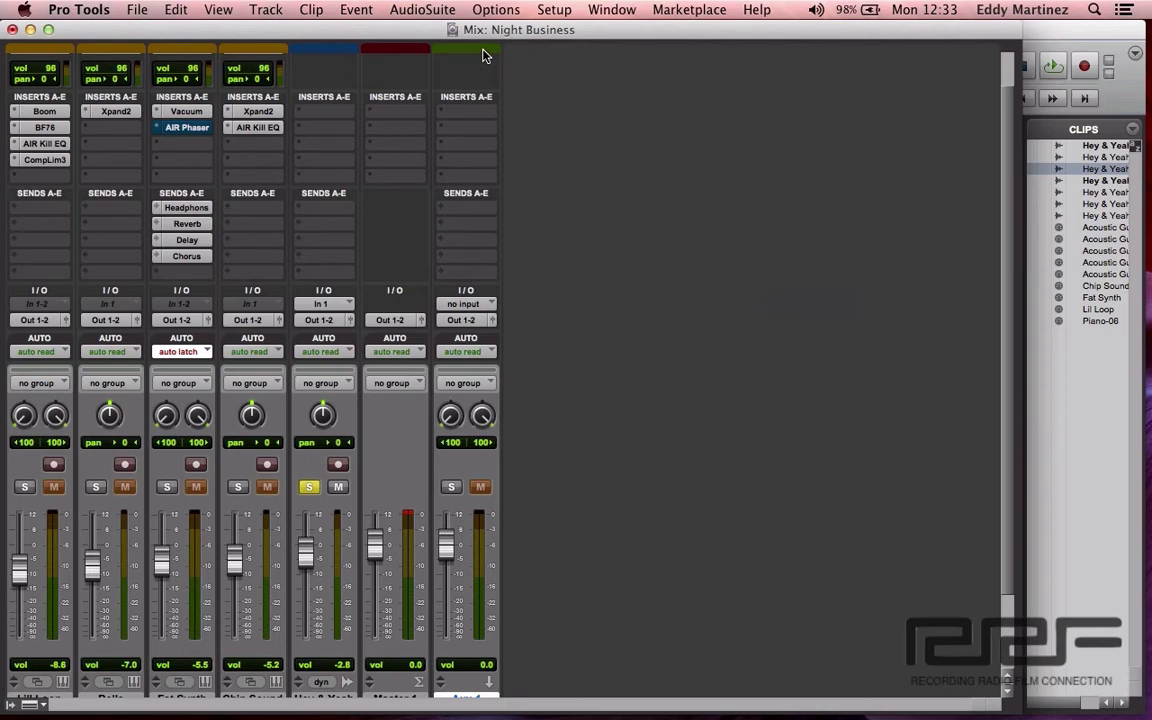
# Solo the new Aux track and set its input to Bus 1-2
pyautogui.click(450, 487)
pyautogui.click(482, 305)
pyautogui.moveTo(488, 348)
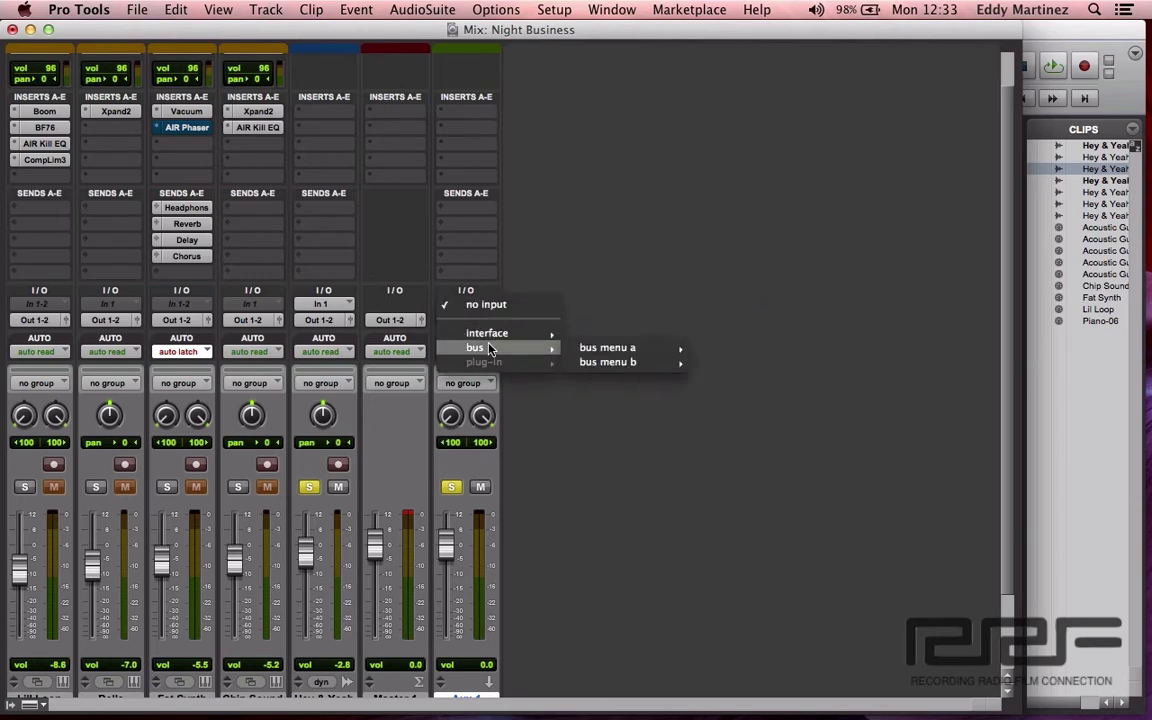
pyautogui.moveTo(607, 348)
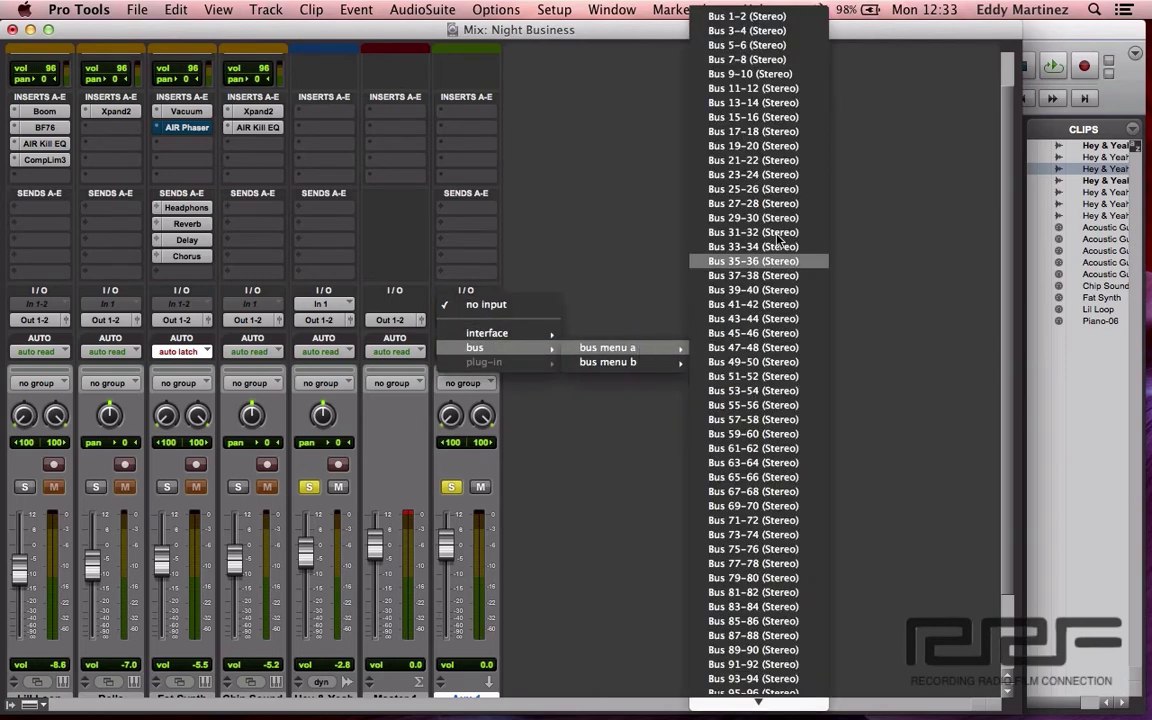
pyautogui.click(752, 17)
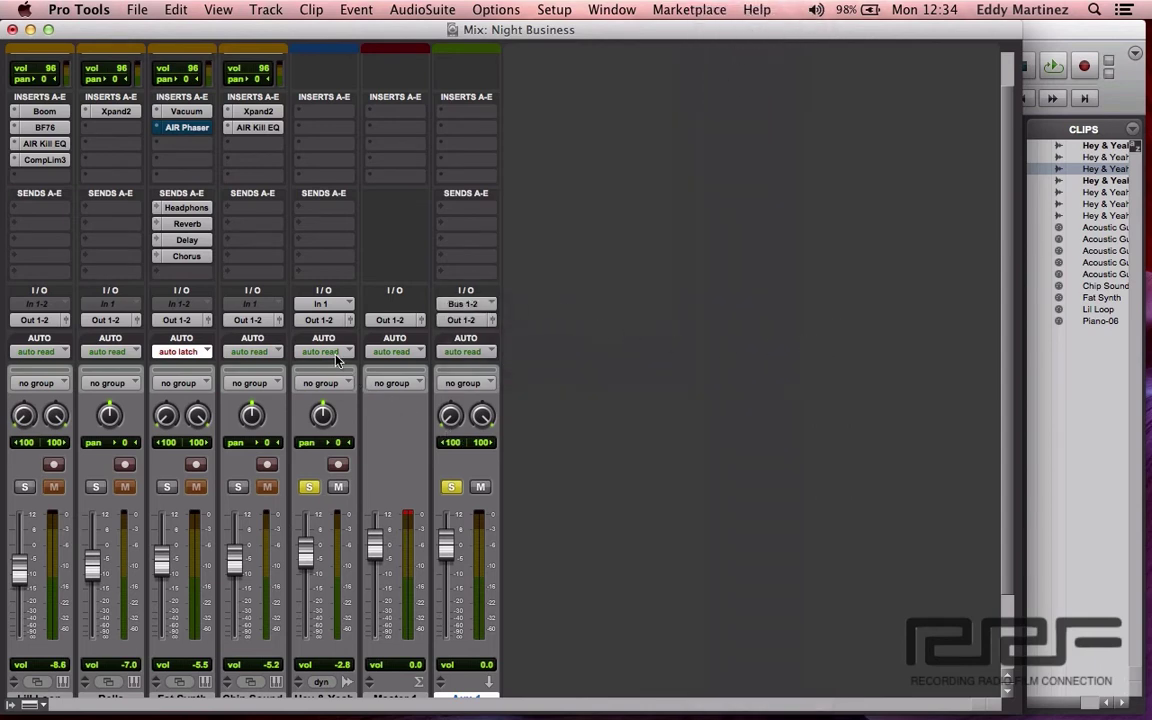
pyautogui.scroll(-3, 336, 500)
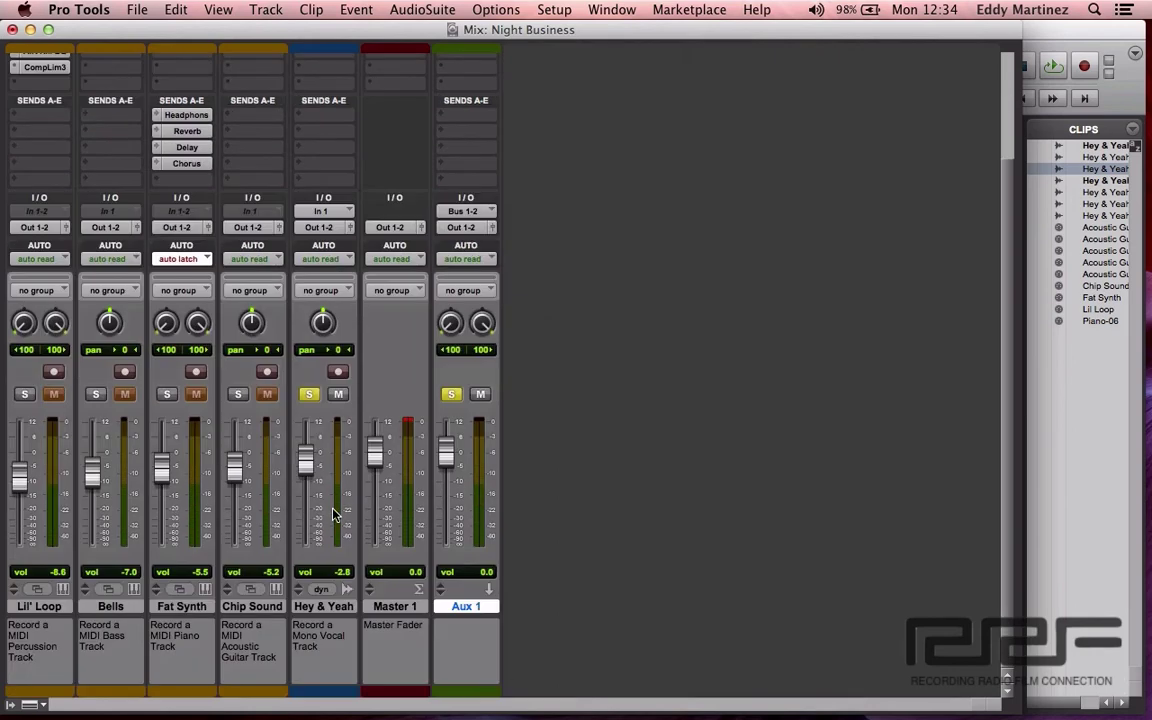
pyautogui.scroll(4, 378, 407)
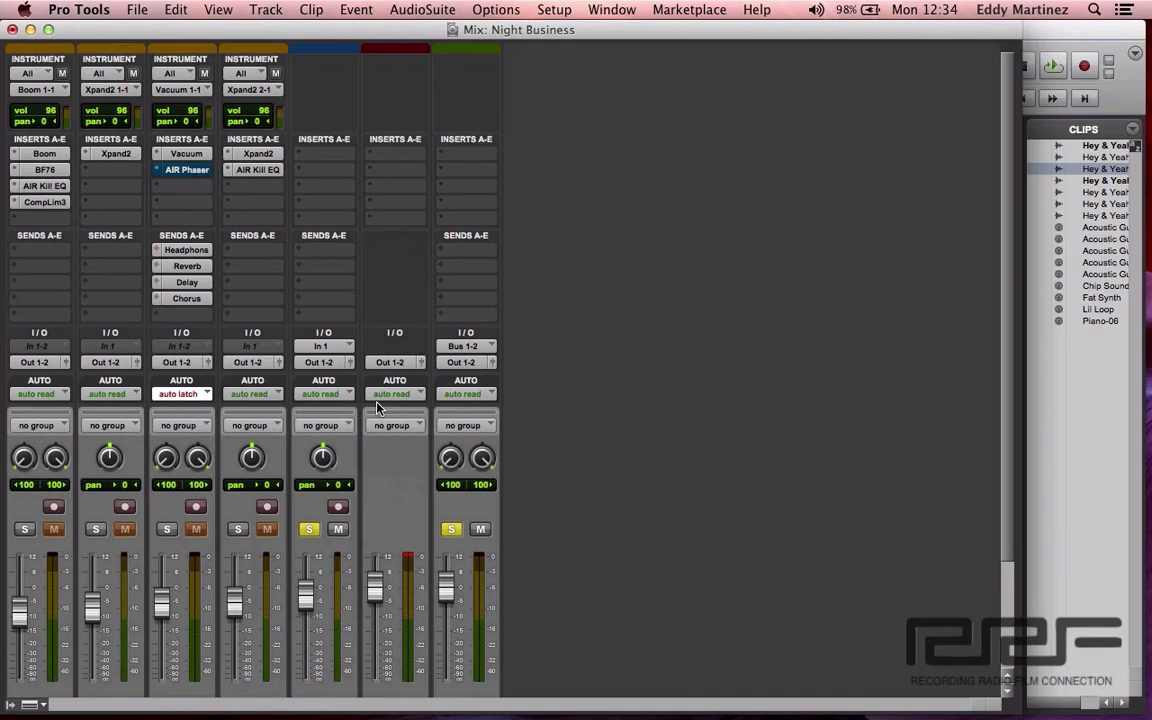
# Route Send A on Hey & Yeah to Bus 1 and move its send window aside
pyautogui.click(331, 258)
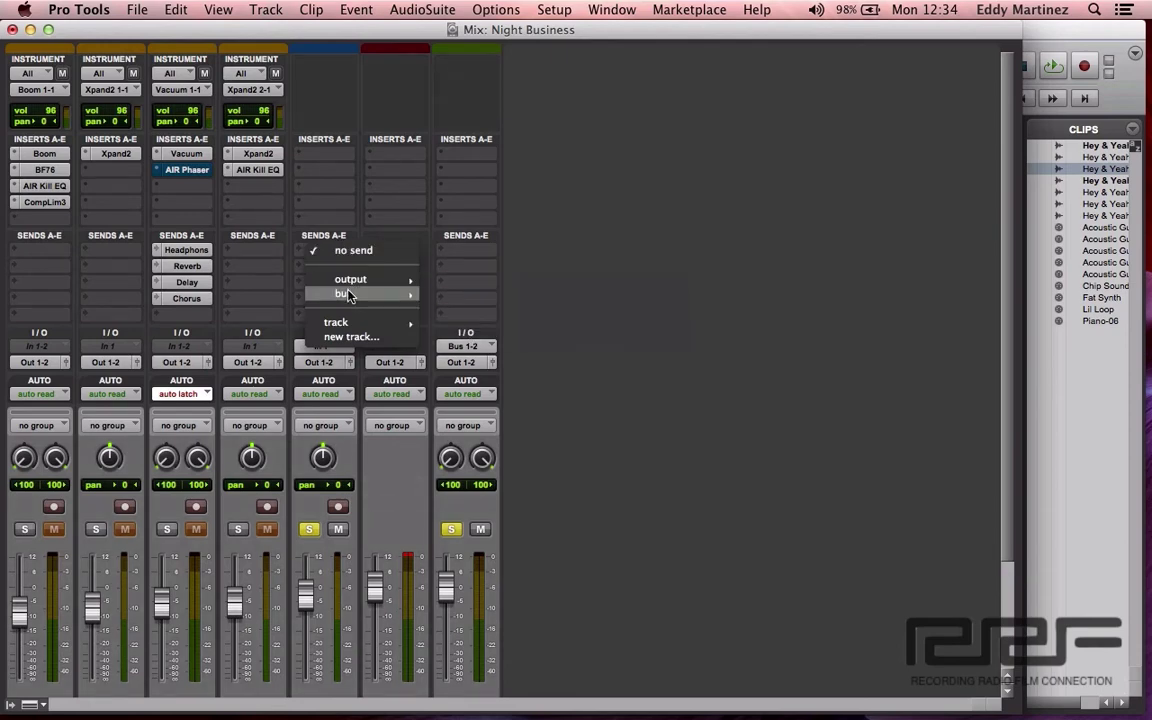
pyautogui.click(388, 452)
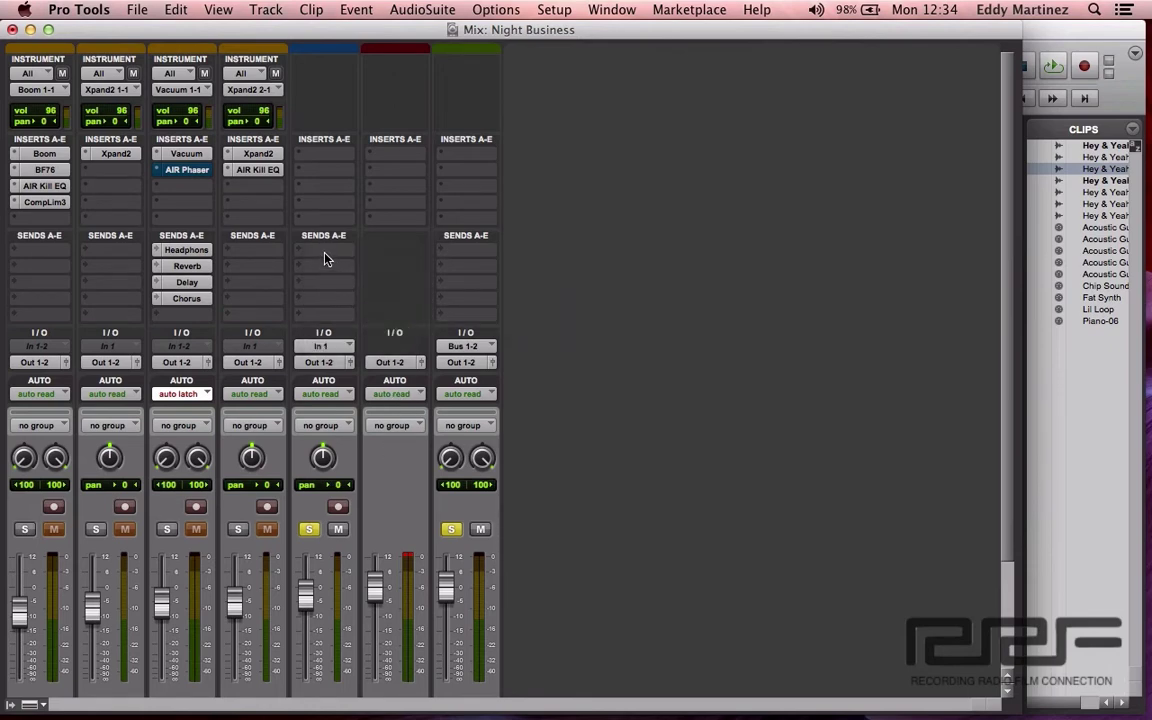
pyautogui.click(325, 258)
pyautogui.moveTo(347, 281)
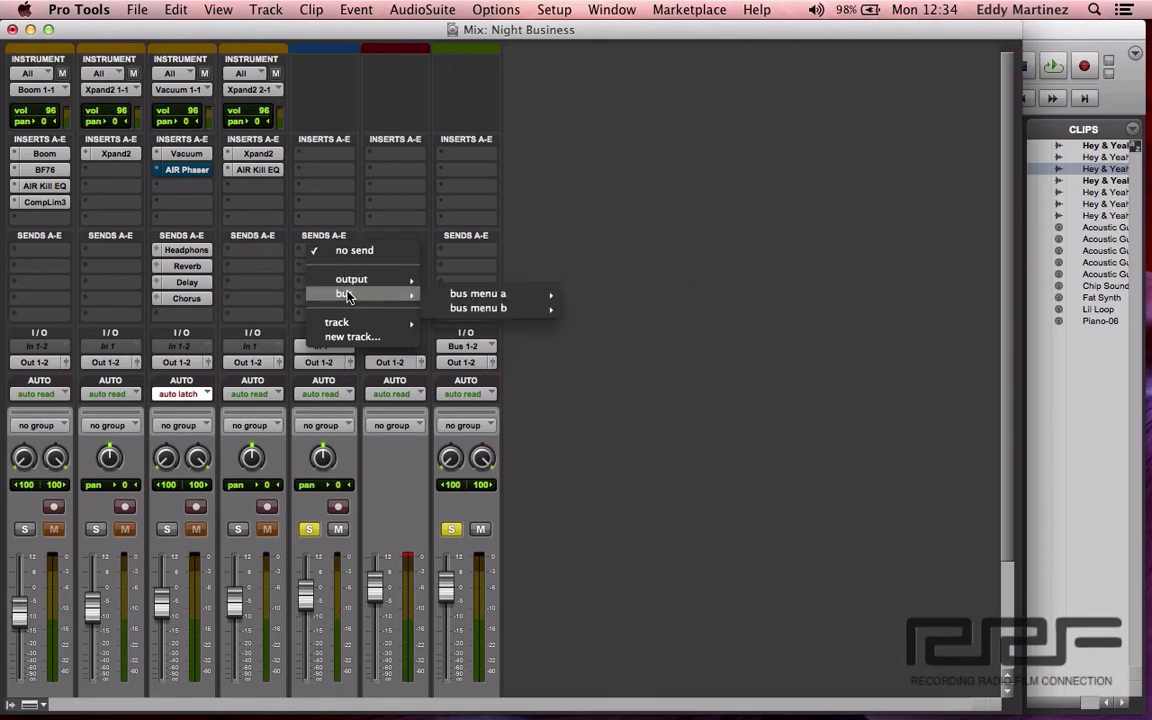
pyautogui.moveTo(470, 297)
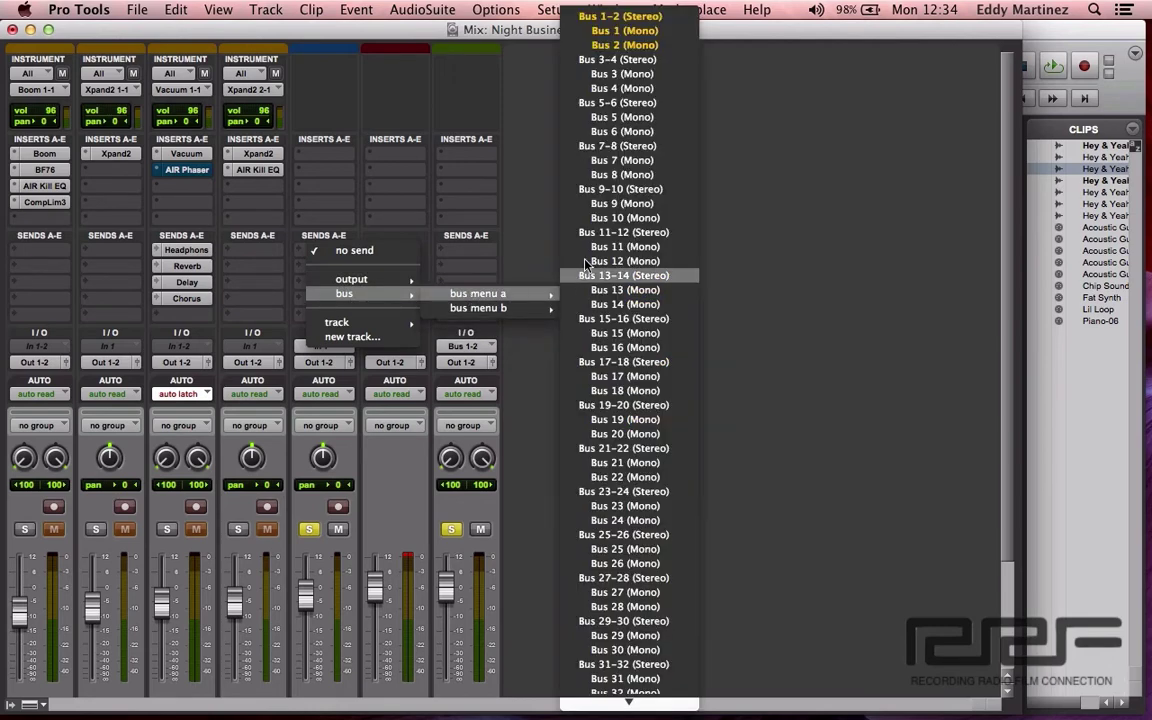
pyautogui.click(624, 31)
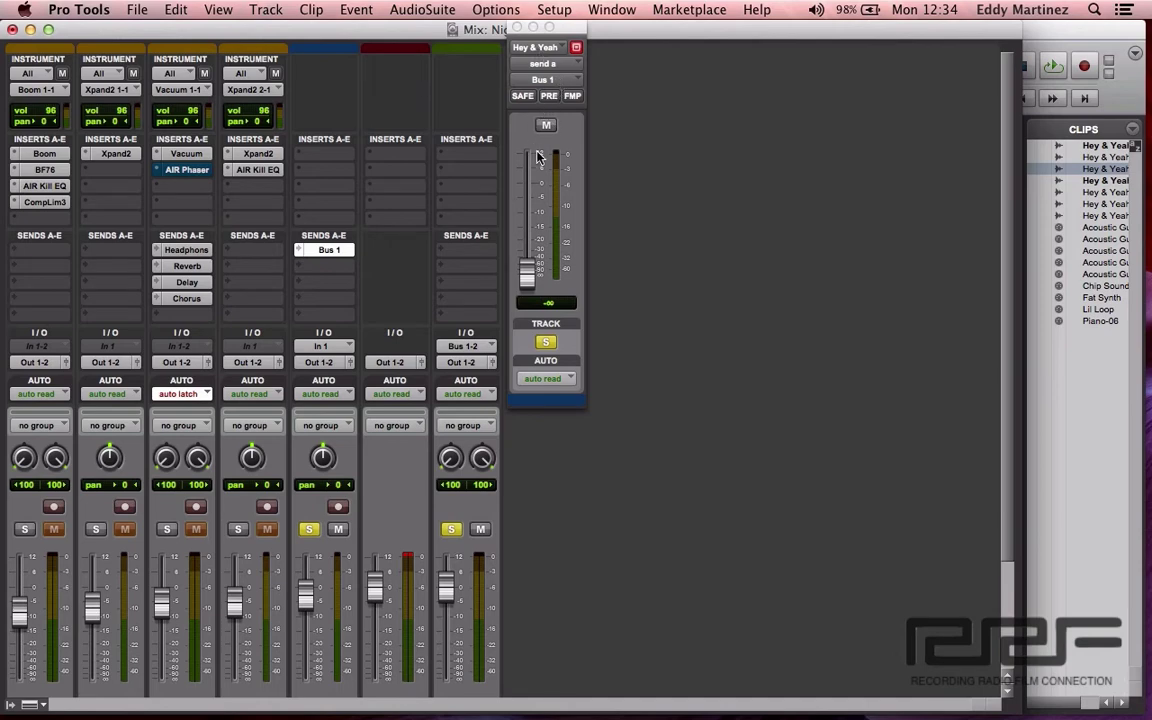
pyautogui.moveTo(562, 29); pyautogui.dragTo(620, 29)
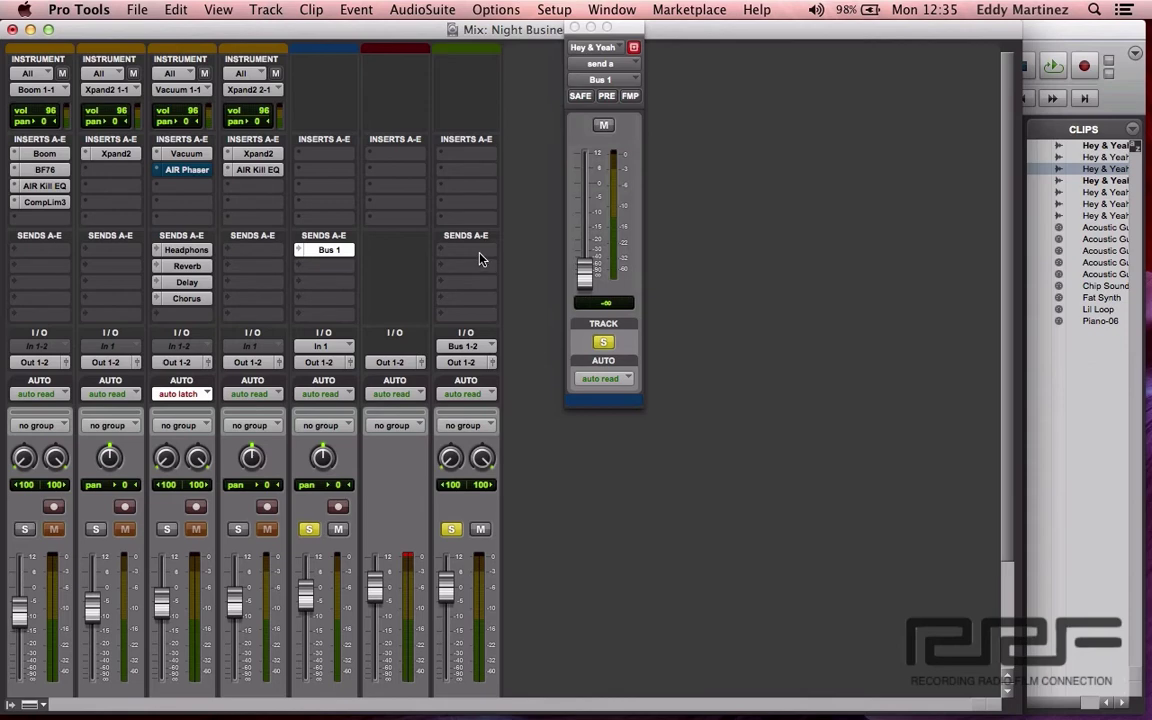
# Insert the D-Verb reverb plug-in on the Aux track's first insert
pyautogui.click(481, 157)
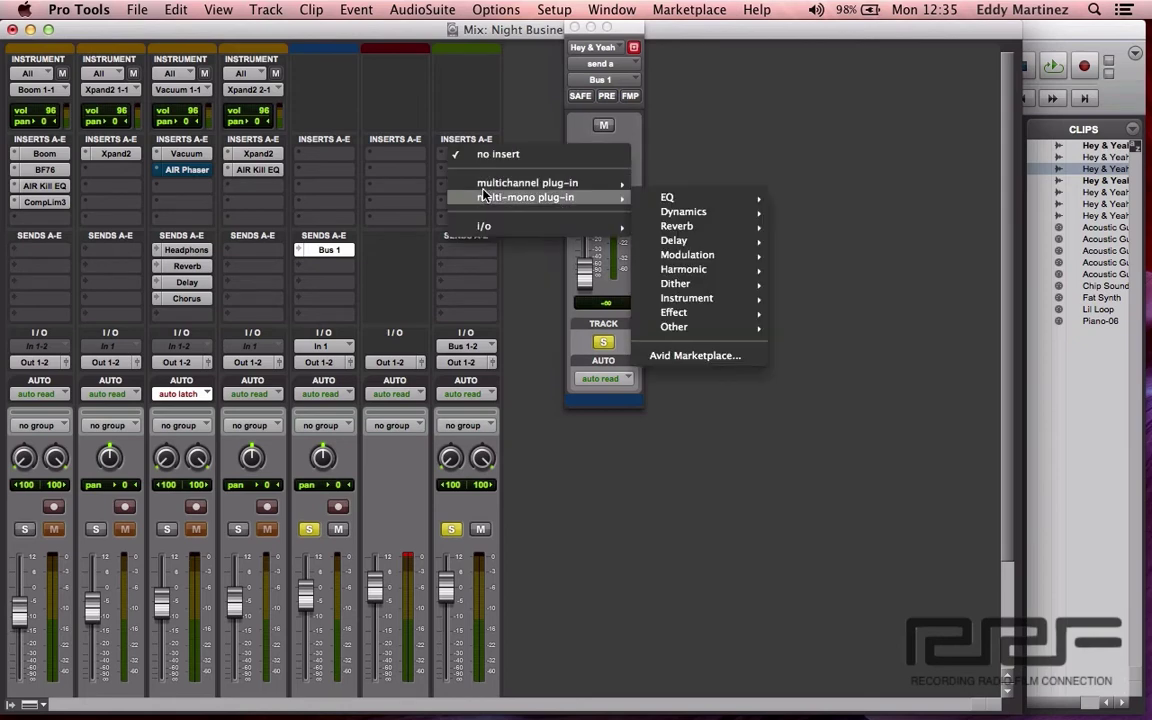
pyautogui.moveTo(590, 184)
pyautogui.moveTo(672, 228)
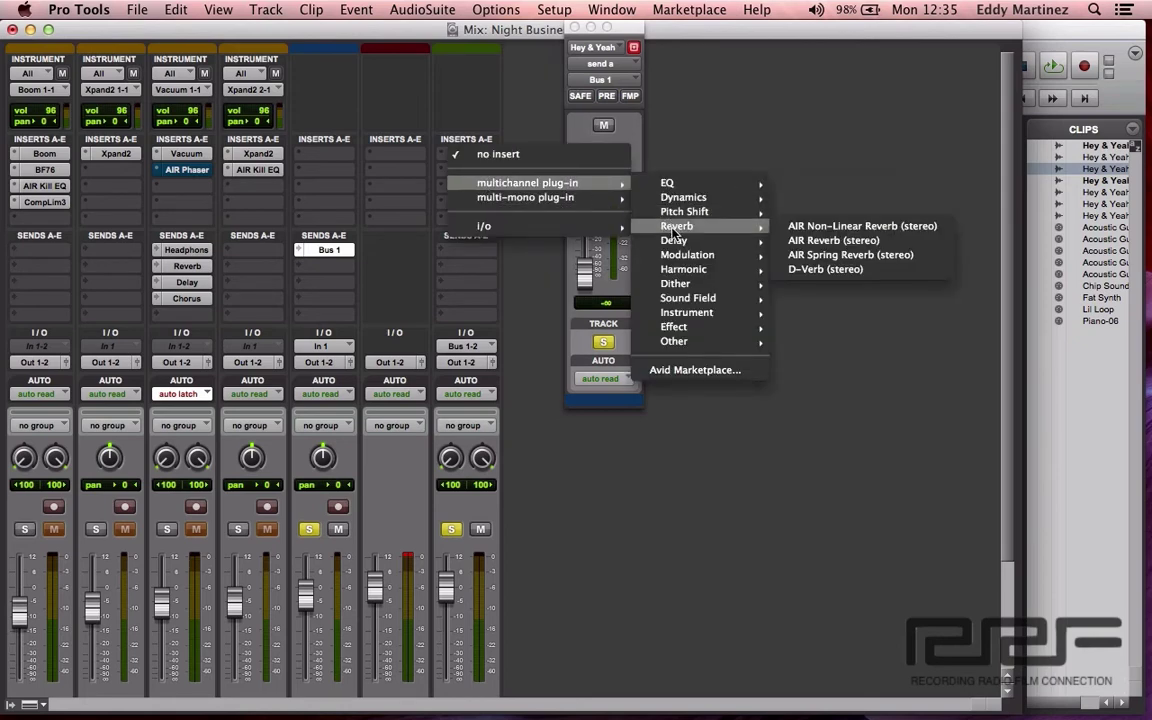
pyautogui.click(842, 270)
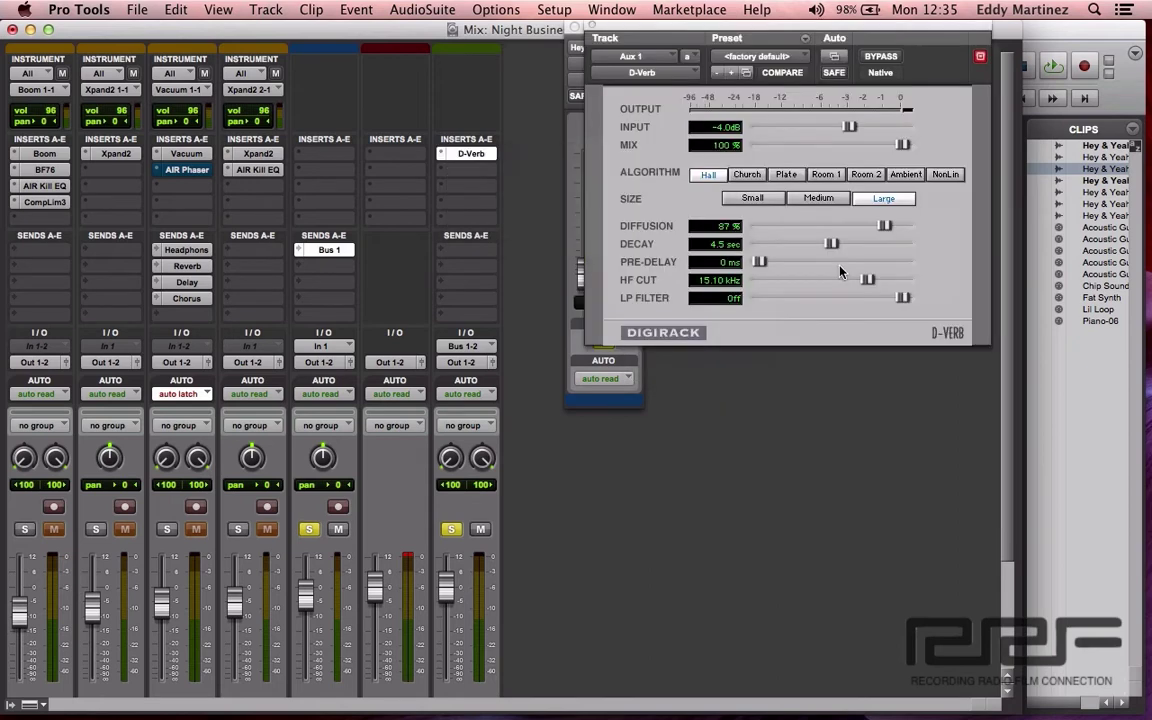
# Set D-Verb to Plate, Medium size and a 1.4 sec decay, then close it
pyautogui.click(787, 175)
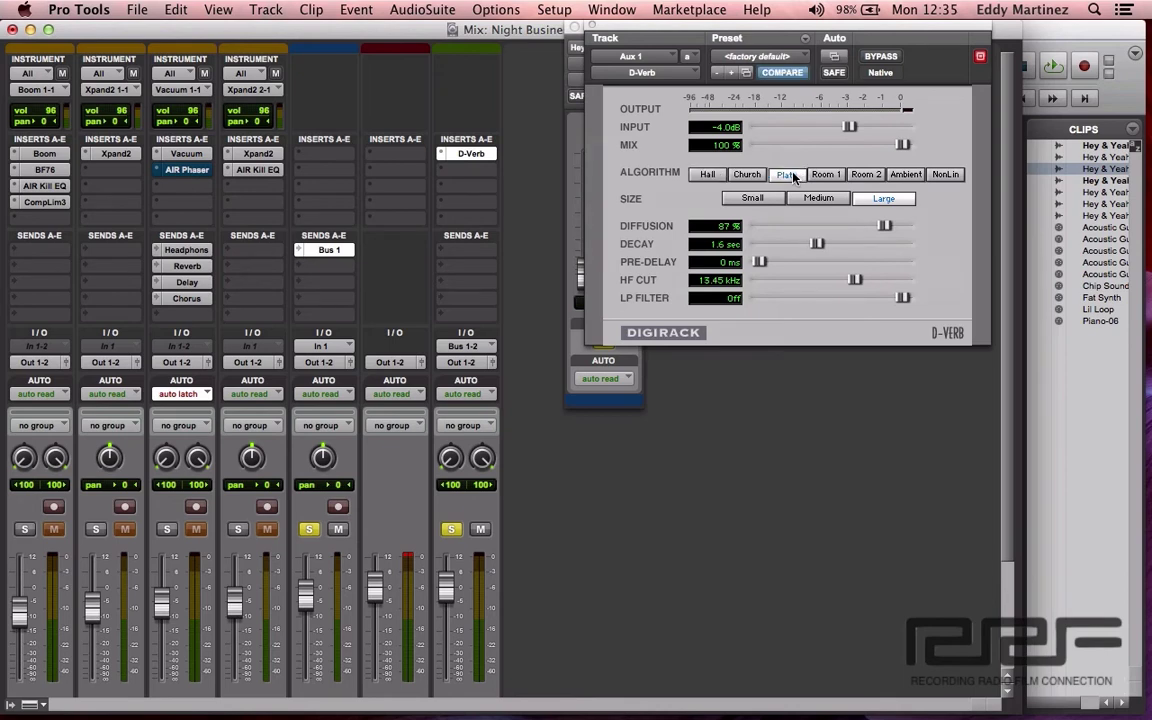
pyautogui.click(818, 198)
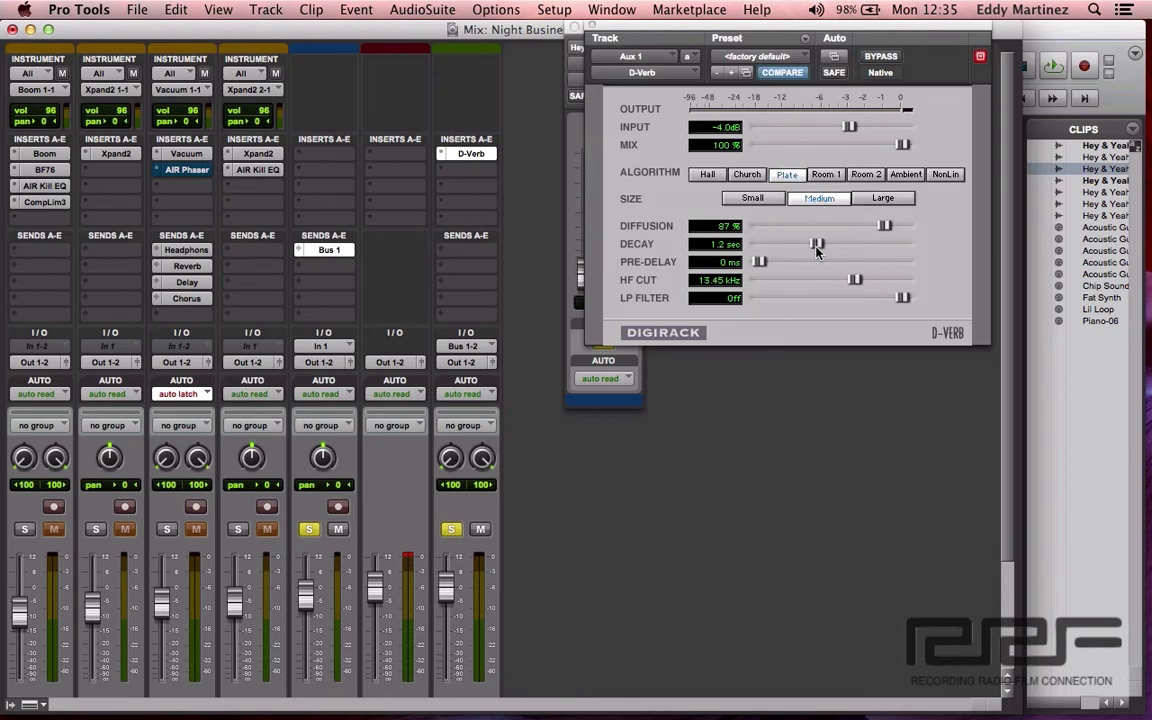
pyautogui.moveTo(817, 250); pyautogui.dragTo(824, 251)
pyautogui.click(575, 27)
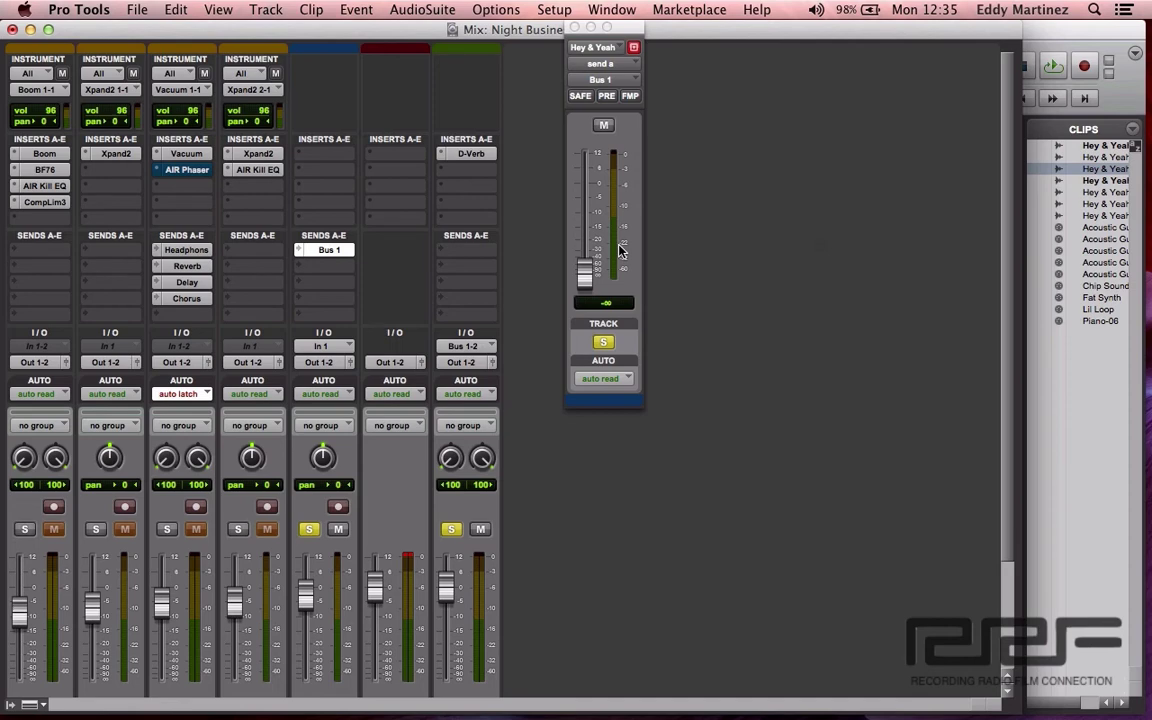
# Adjust the Hey & Yeah Bus 1 send level during playback, ending at +3.5 dB
pyautogui.moveTo(585, 270); pyautogui.dragTo(589, 196)
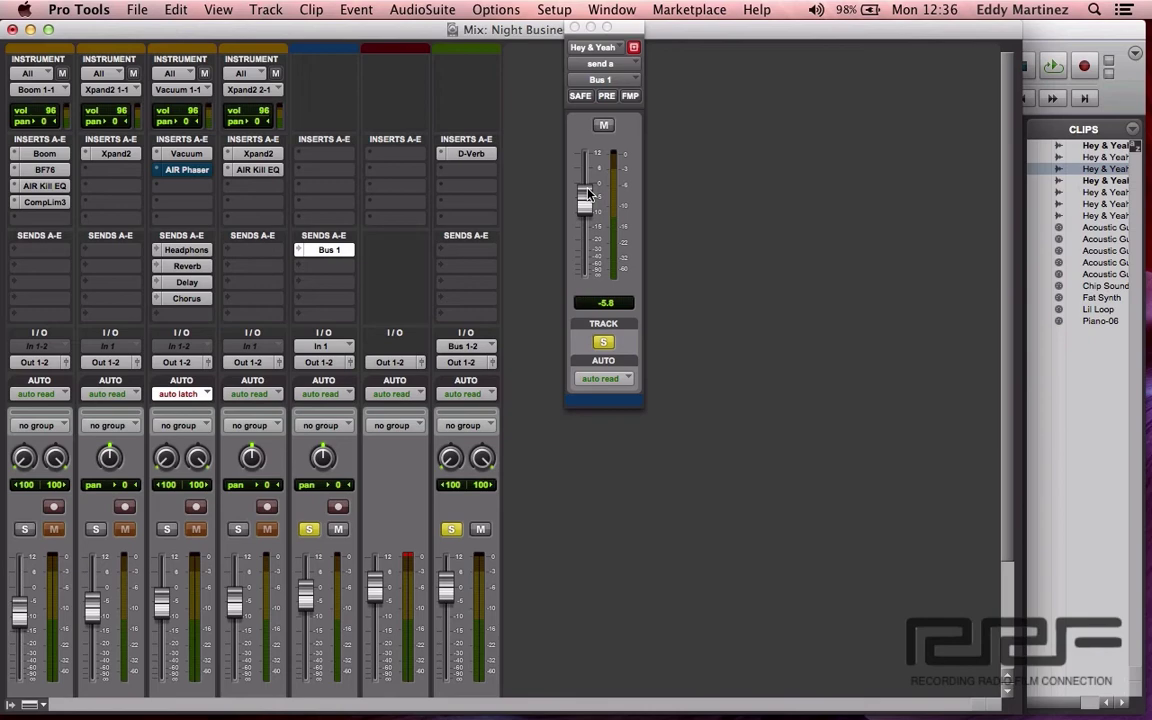
pyautogui.moveTo(587, 195); pyautogui.dragTo(578, 297)
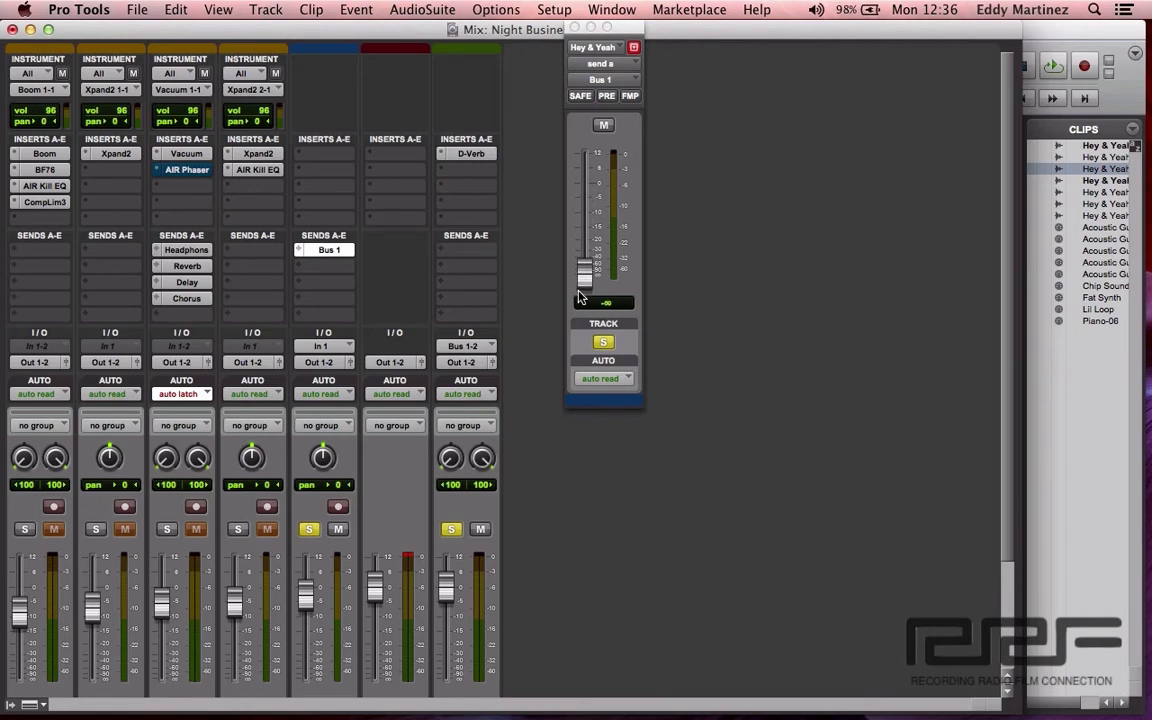
pyautogui.press('space')
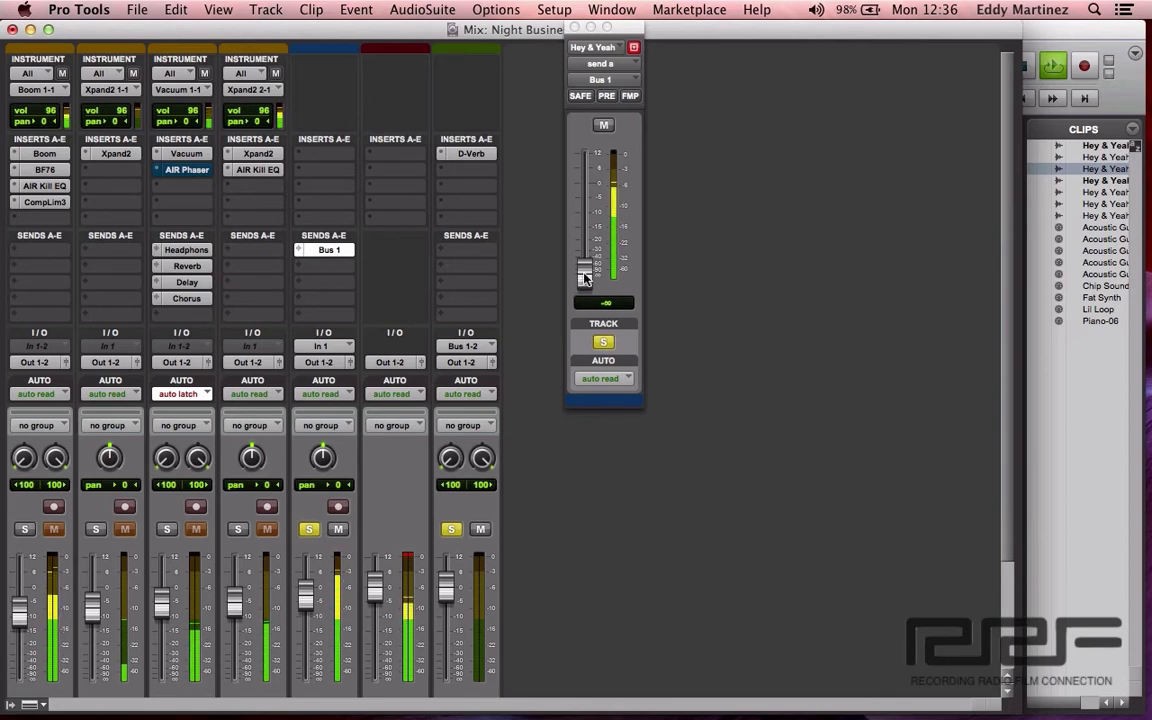
pyautogui.moveTo(585, 278); pyautogui.dragTo(585, 179)
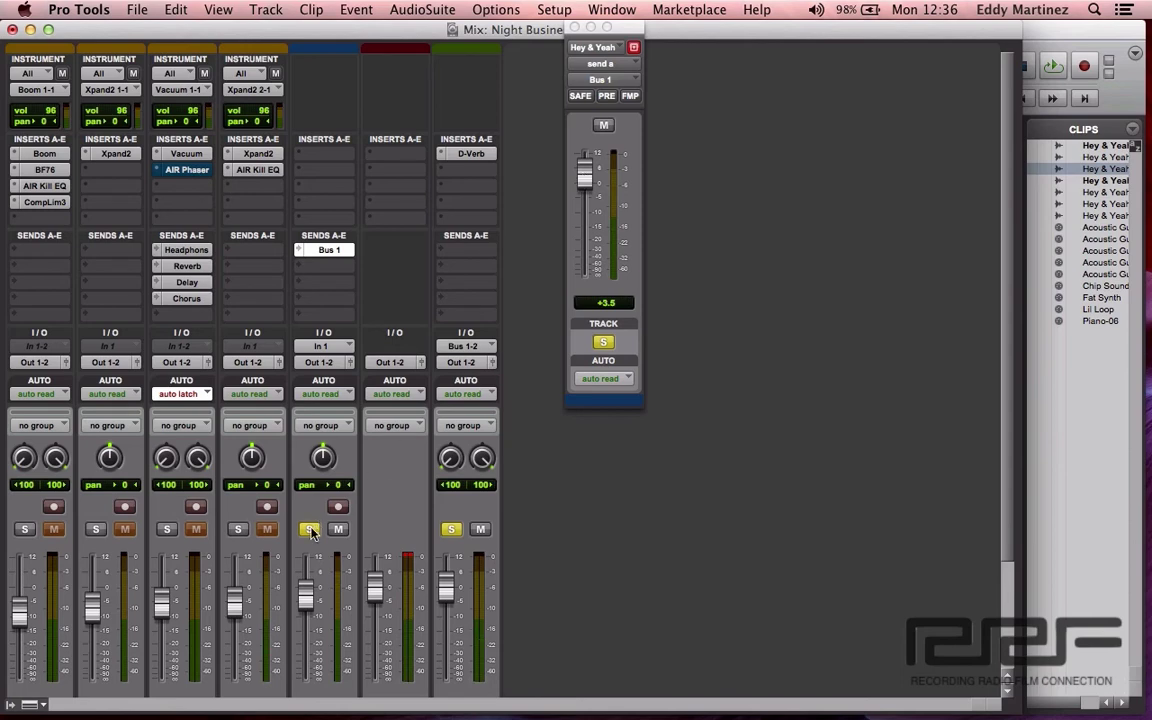
# Unsolo the Hey & Yeah and Aux tracks and play the full mix
pyautogui.click(309, 529)
pyautogui.click(452, 530)
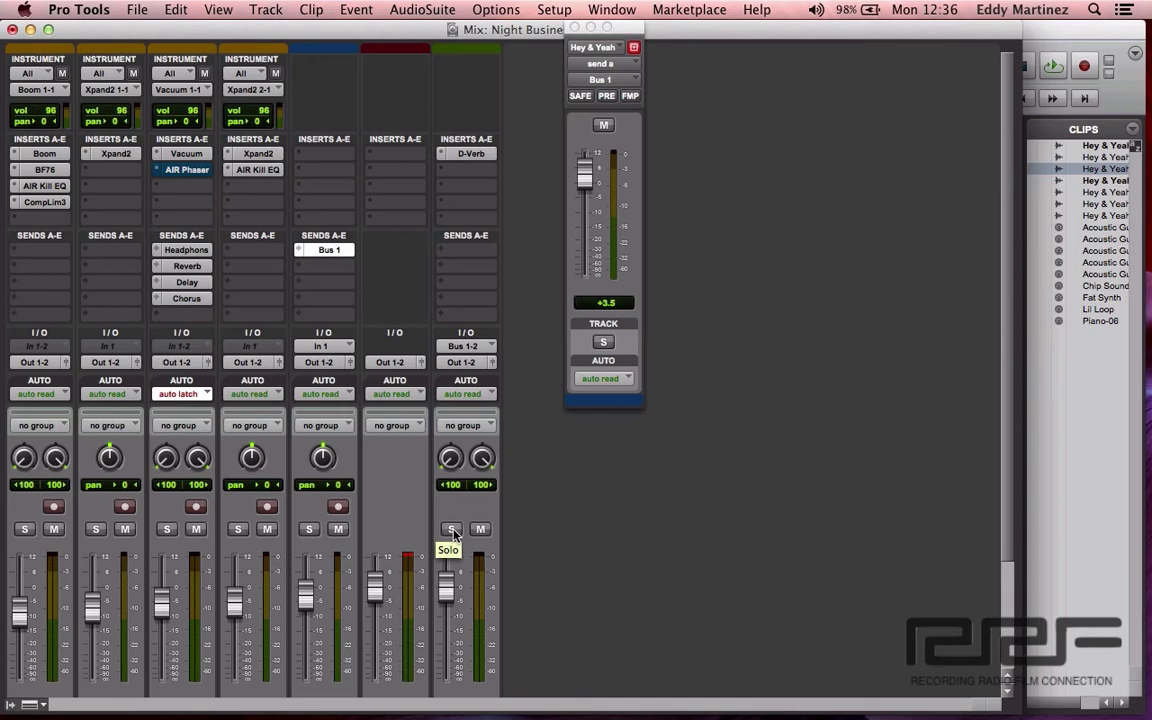
pyautogui.press('space')
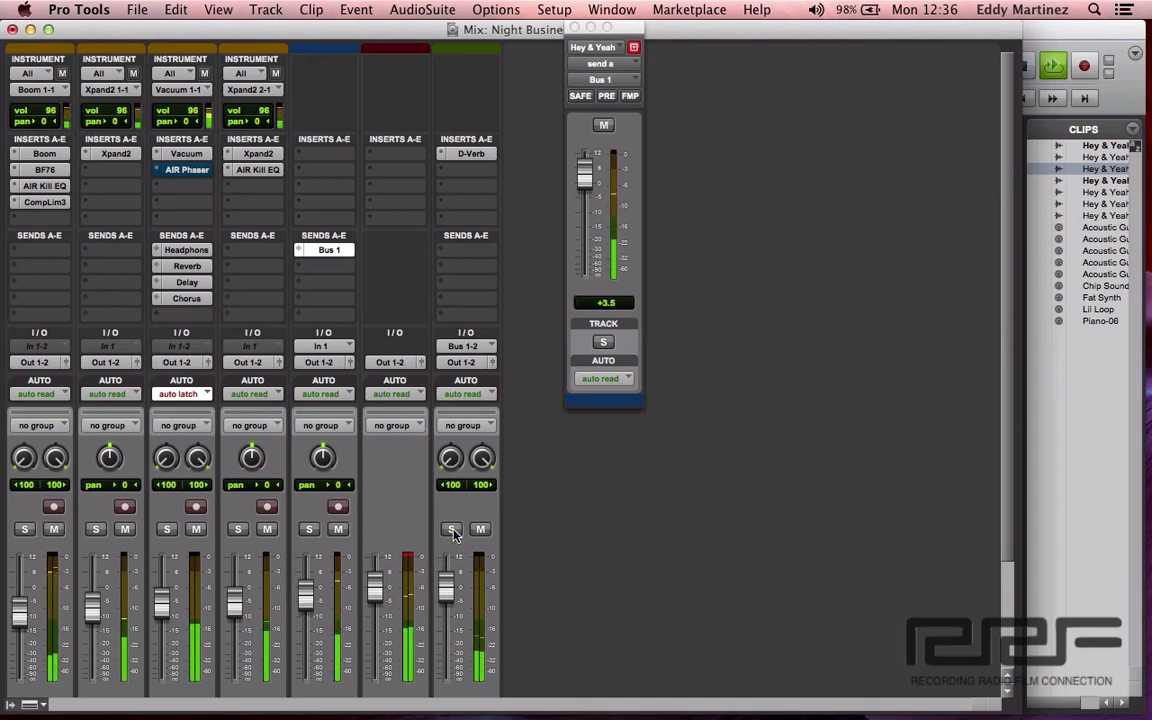